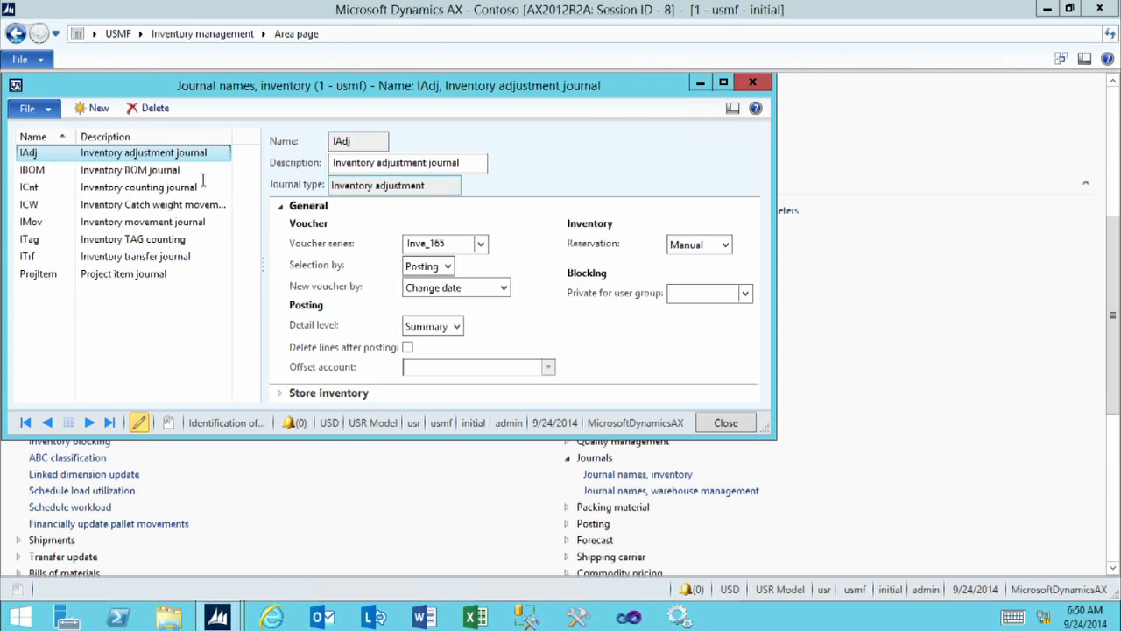
Create an inventory journal name DAMAGES with the description Damages and the journal type Movement.
click(97, 111)
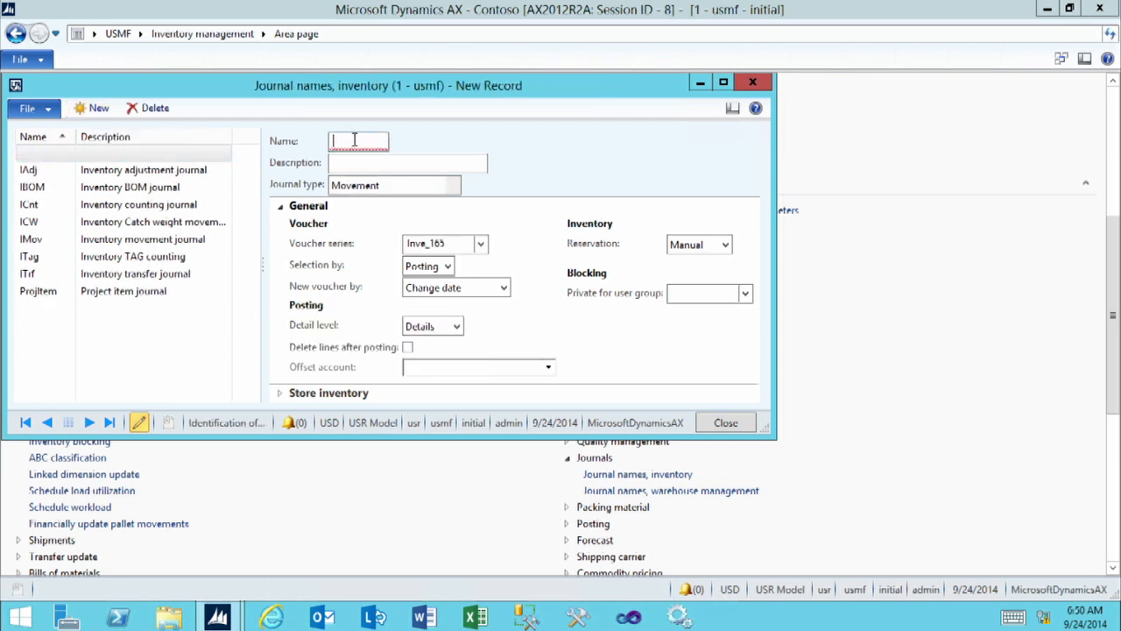
text(DAMAGES)
key(Tab)
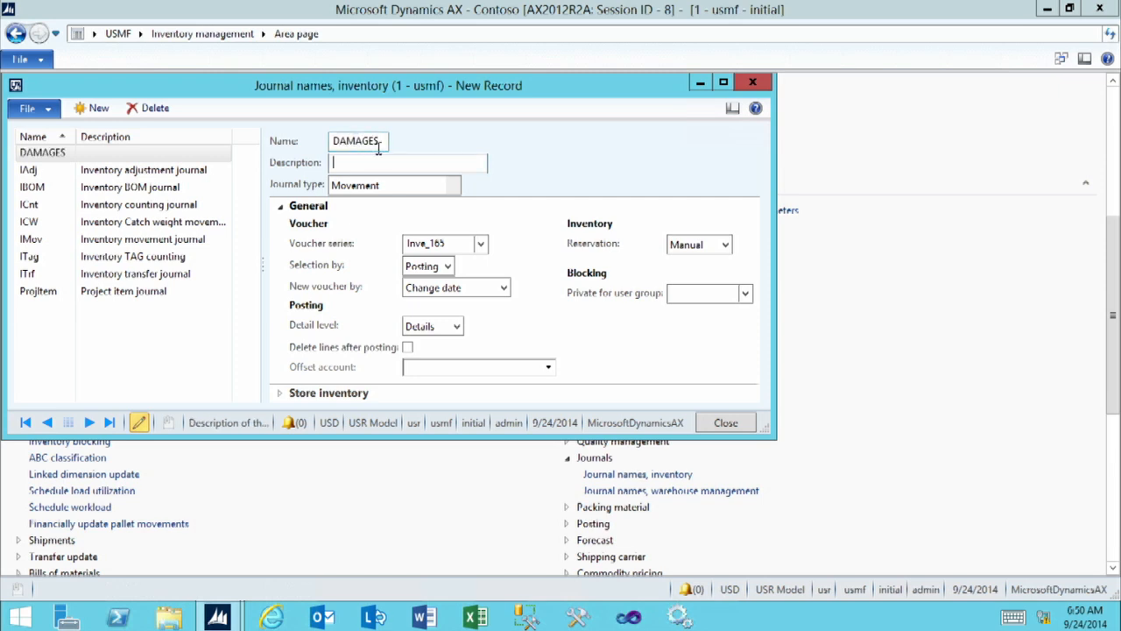
text(Damages)
key(Tab)
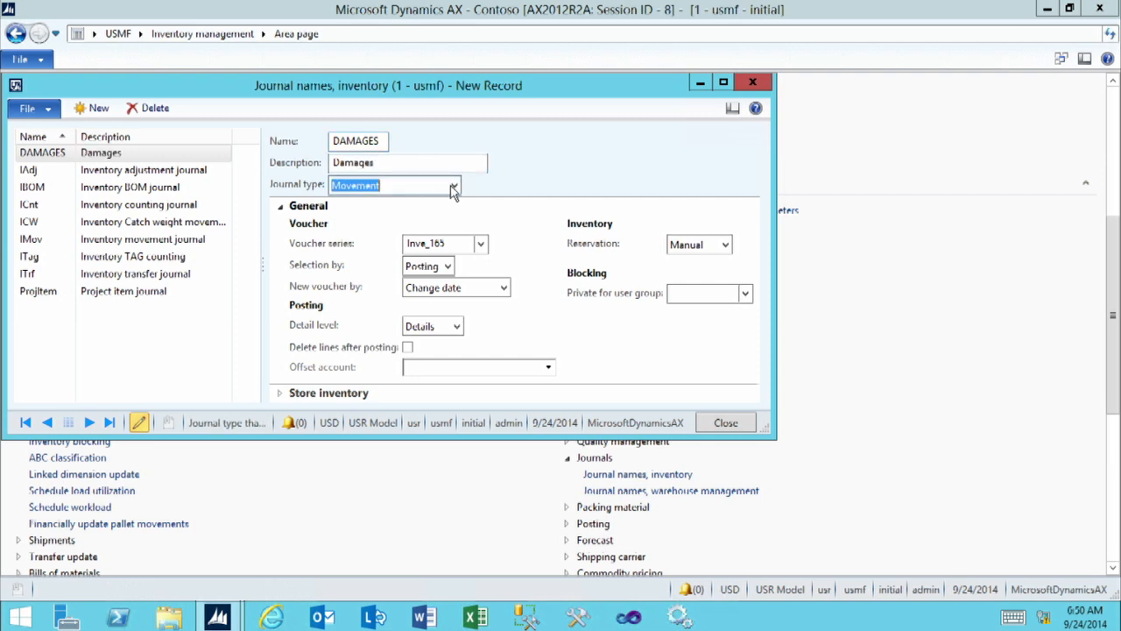
click(453, 187)
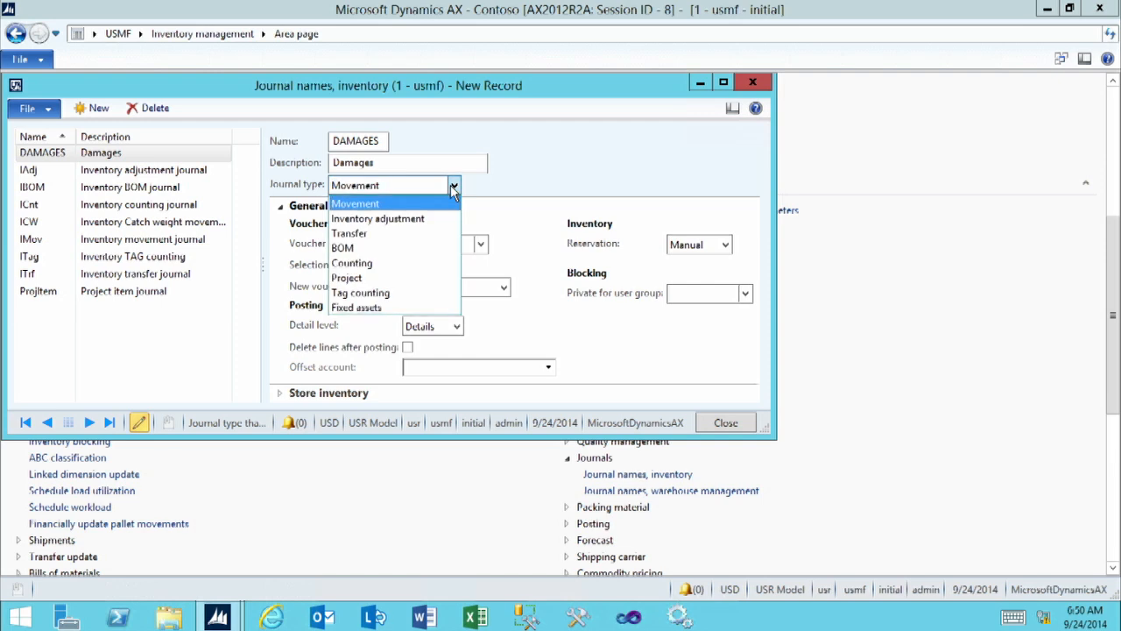
click(375, 205)
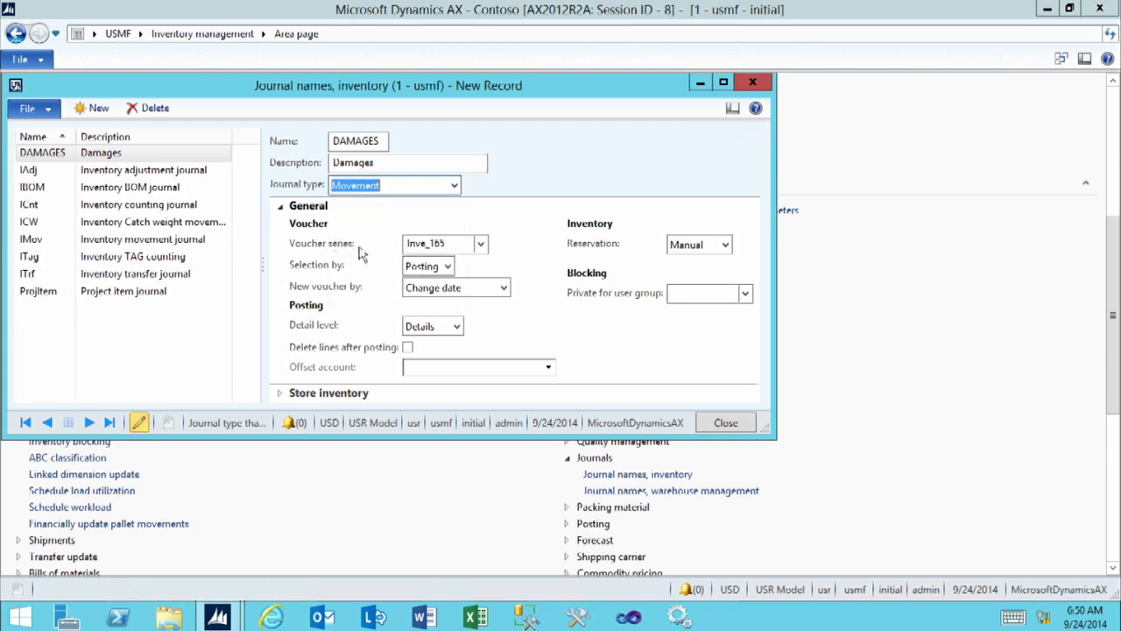
Examine the number sequence details behind the voucher series of the DAMAGES journal, including its segments and format, and close them.
click(448, 244)
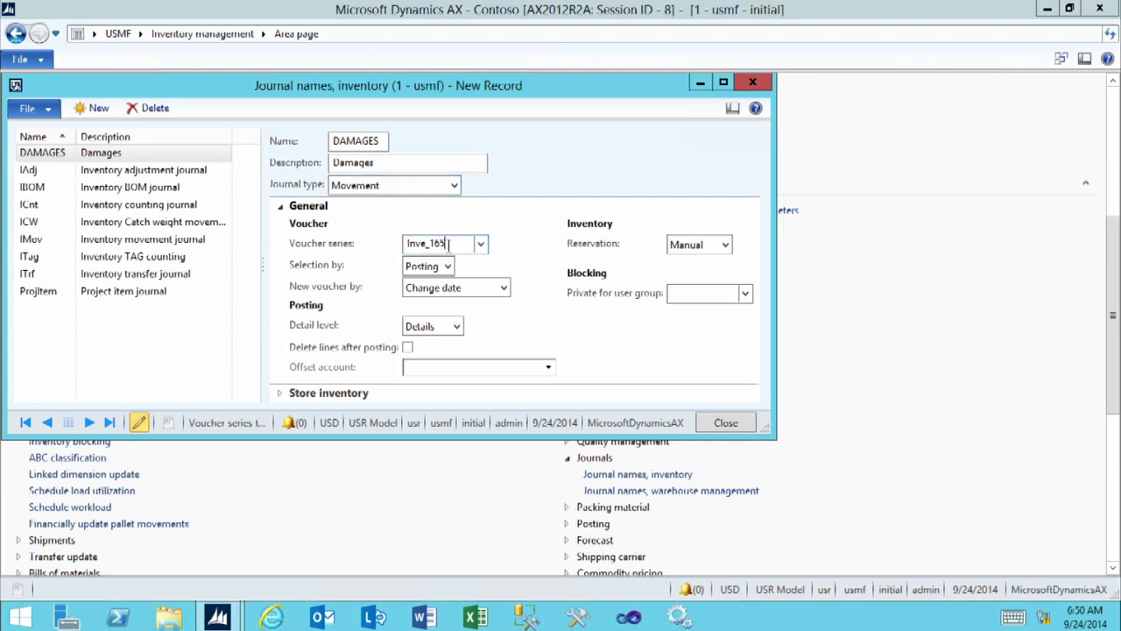
right_click(437, 244)
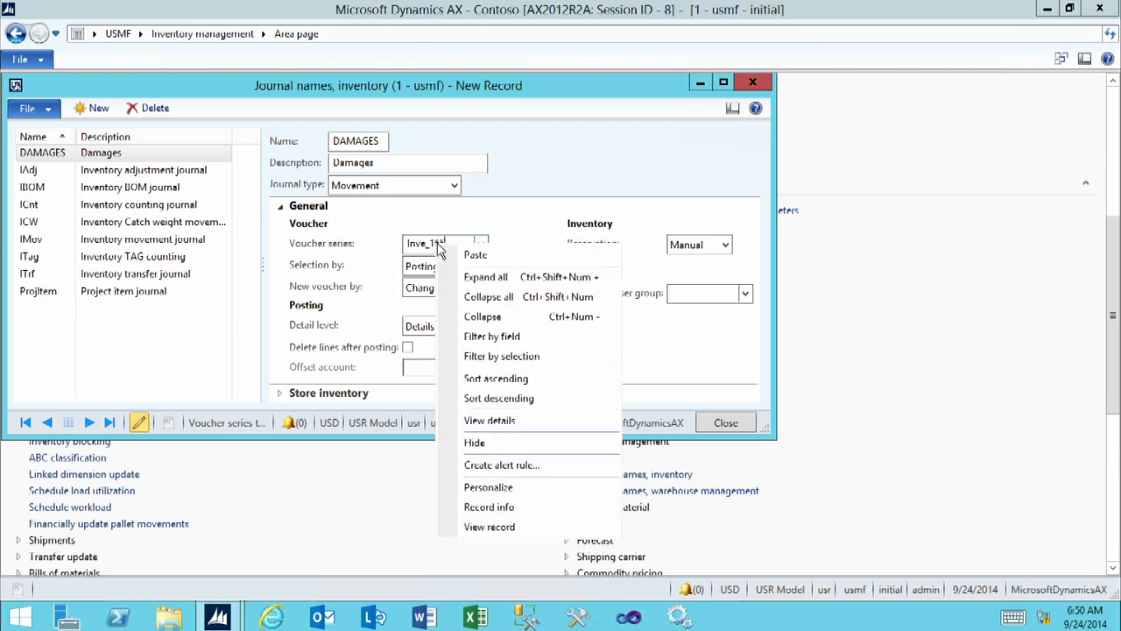
click(491, 422)
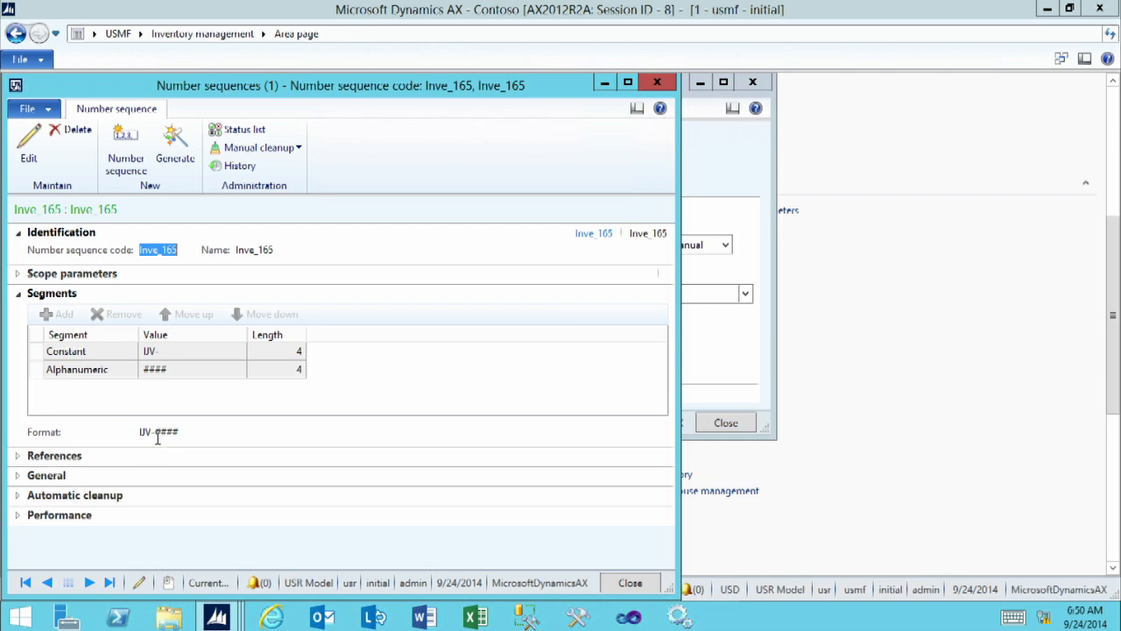
click(630, 585)
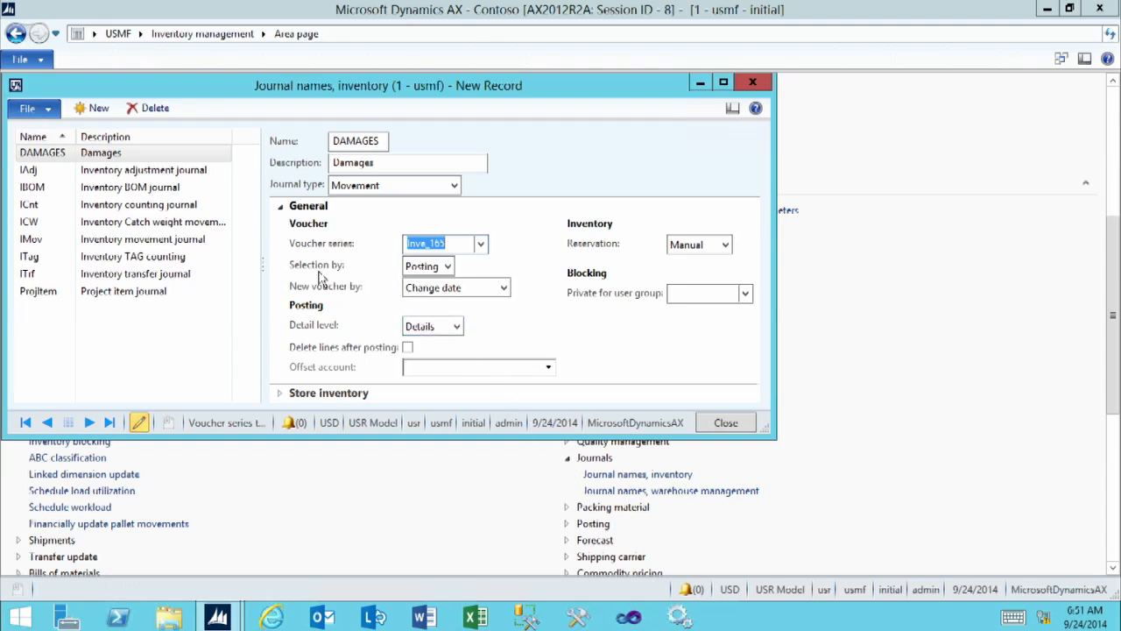
Review the options for voucher selection, new voucher and posting detail level, keeping Posting, Change date and Details.
click(447, 268)
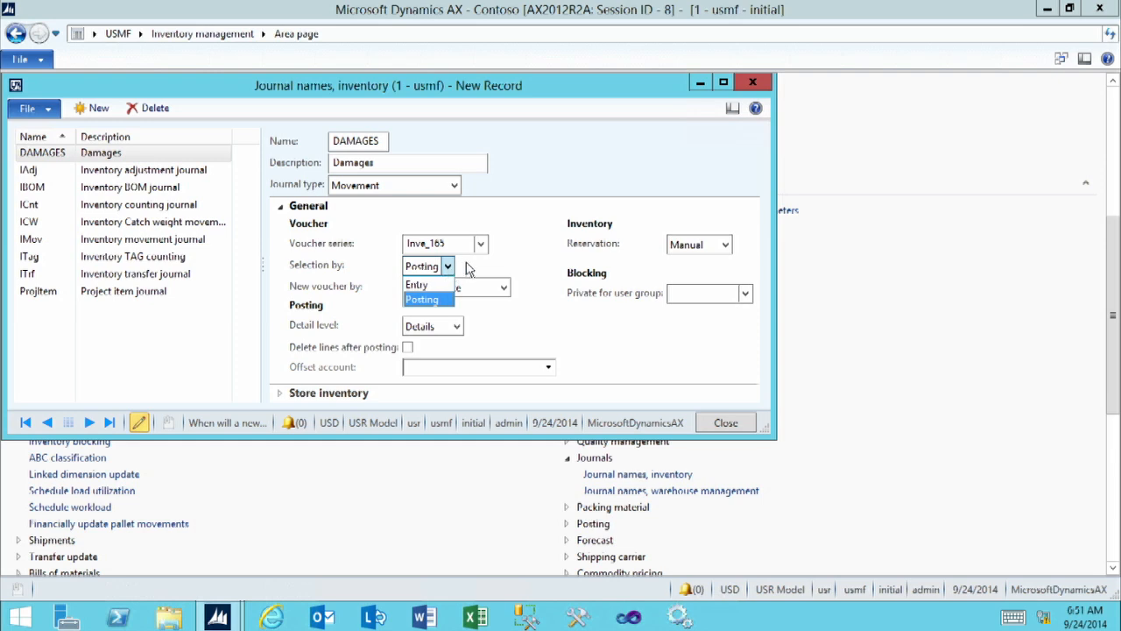
click(466, 264)
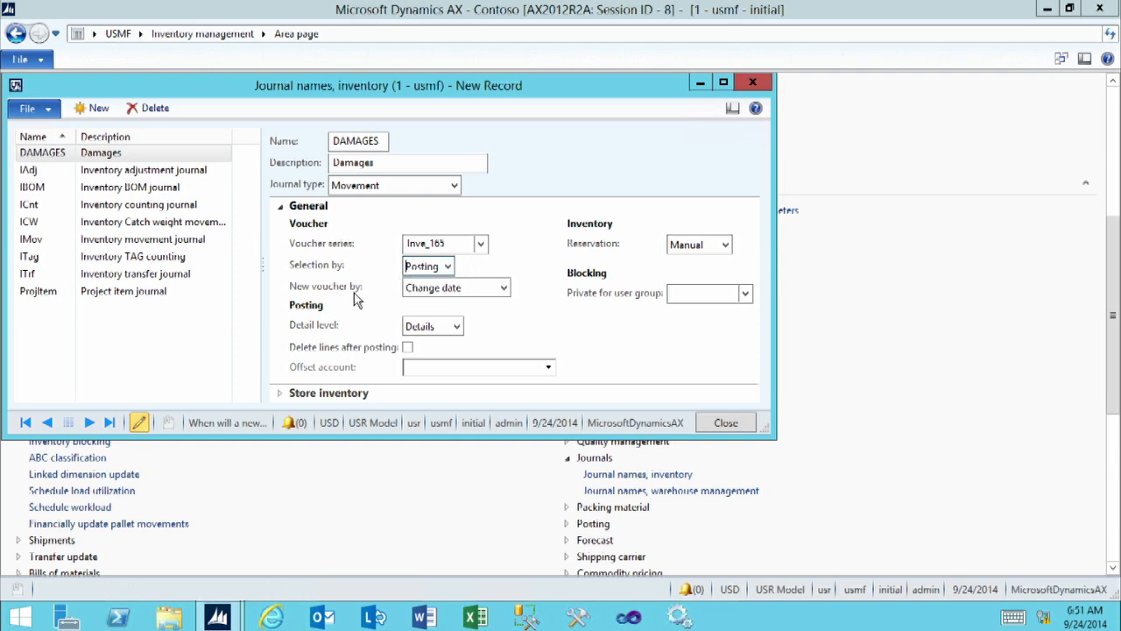
click(503, 290)
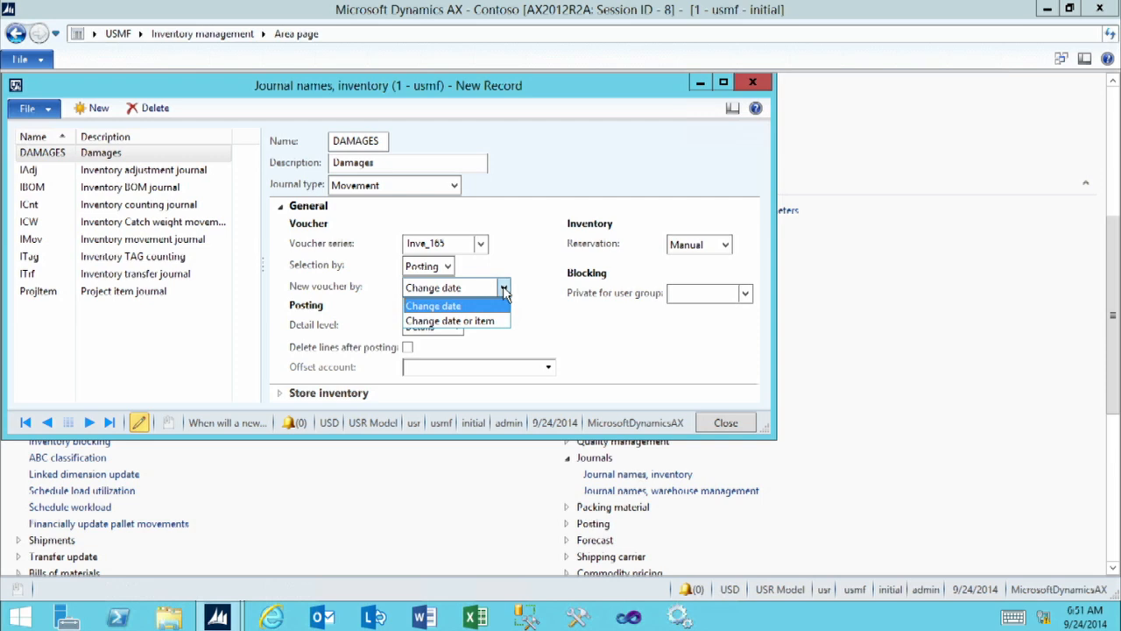
click(504, 290)
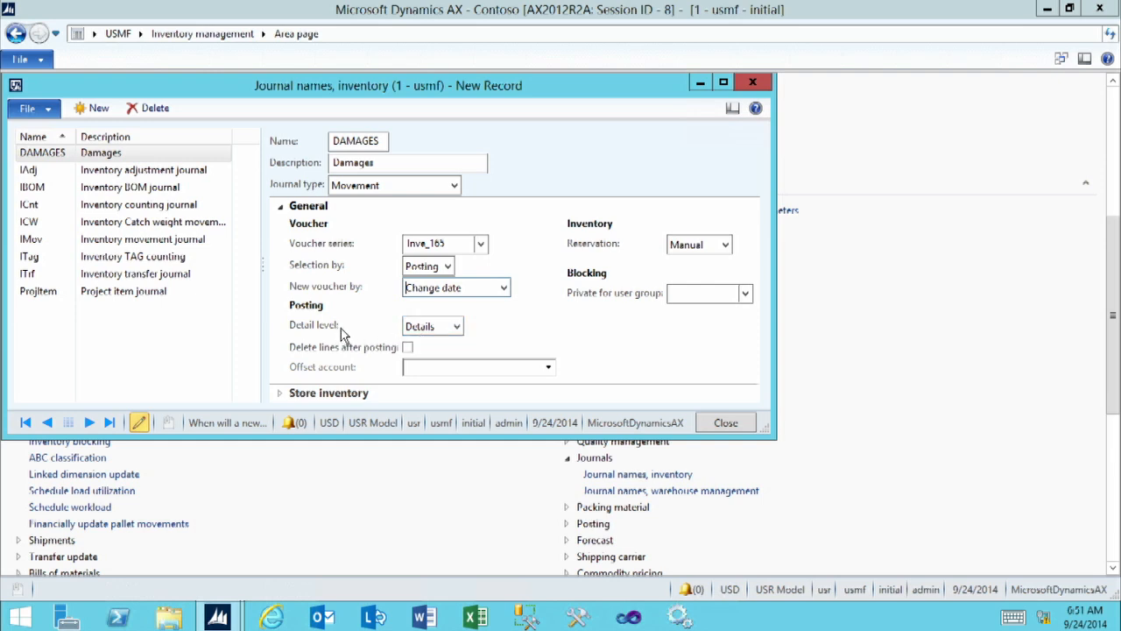
click(456, 327)
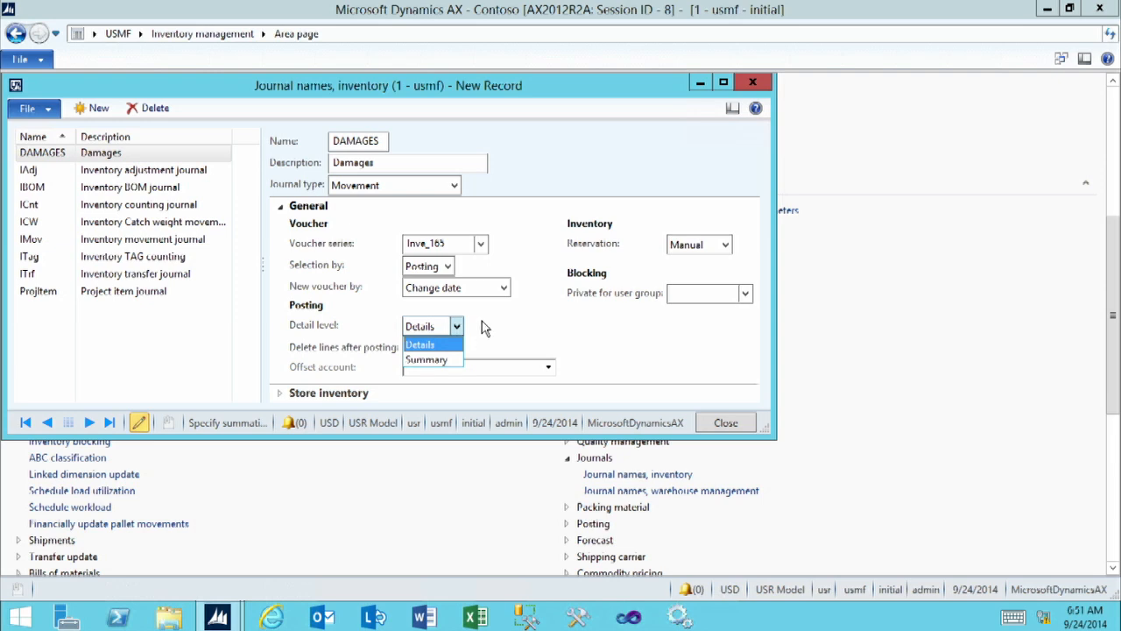
click(429, 343)
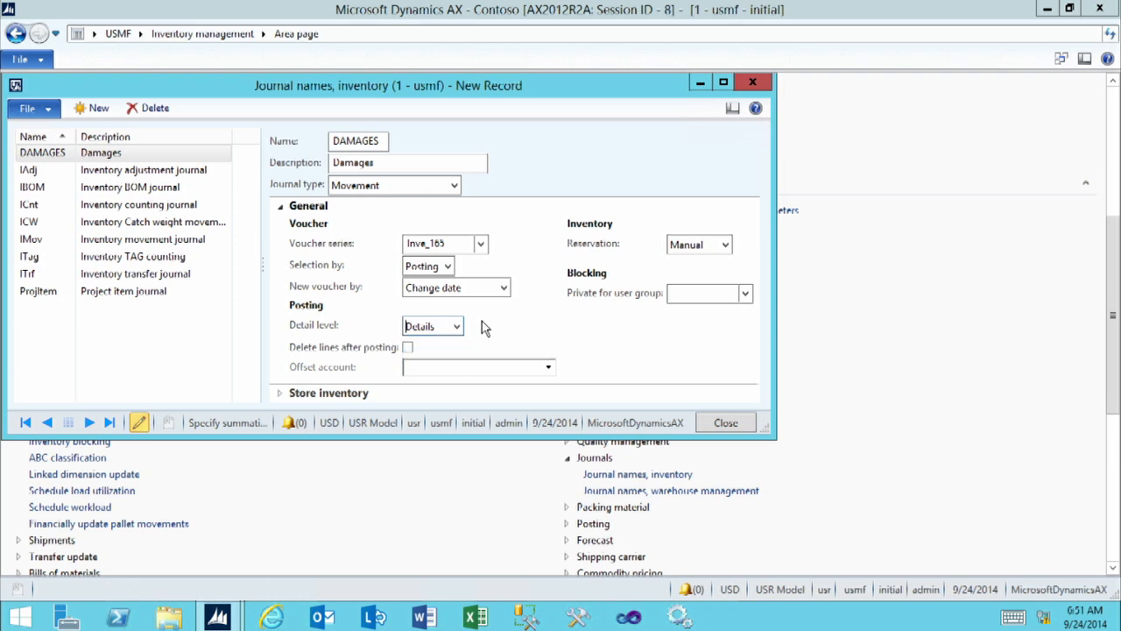
Filter the ledger accounts by "inven" and set the offset account to Inventory Adjustment.
click(409, 368)
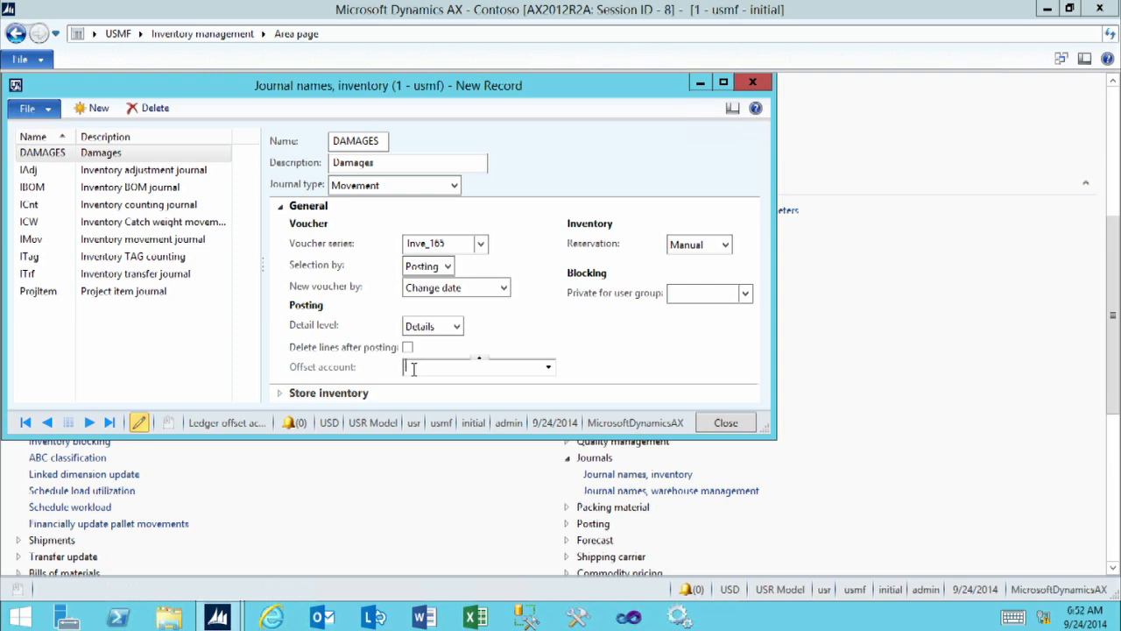
click(547, 368)
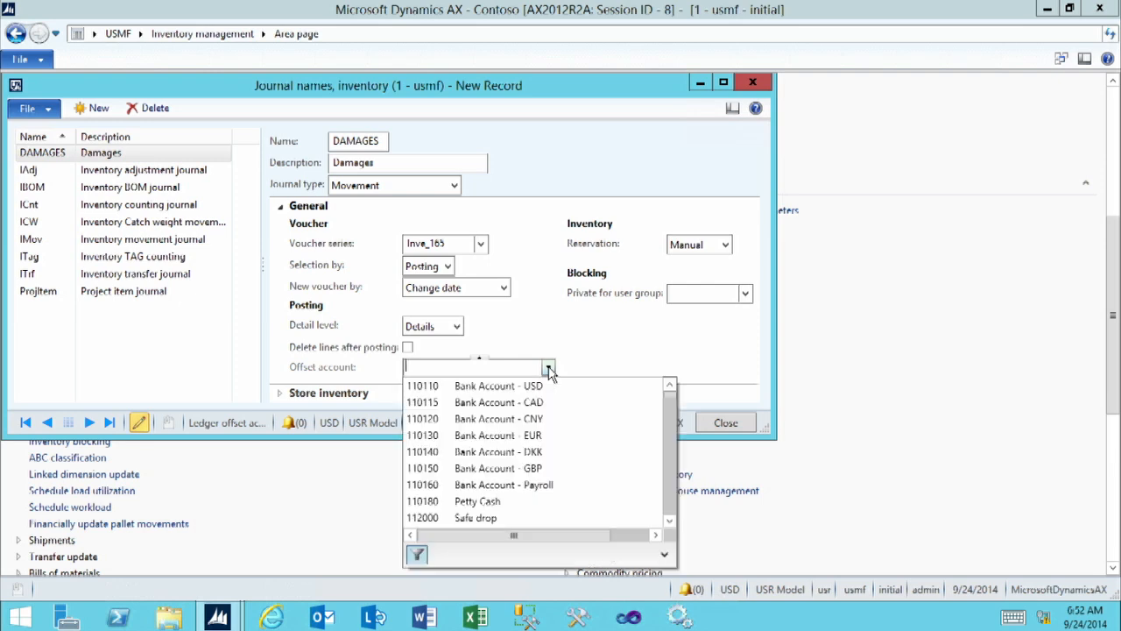
text(inbe)
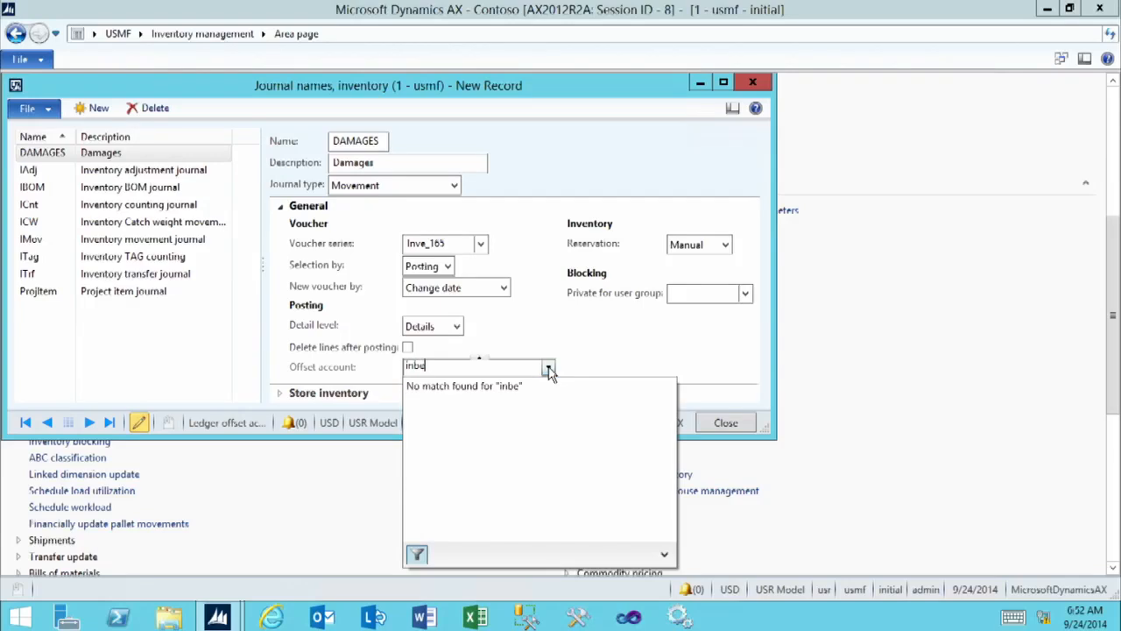
key(BackSpace)
key(BackSpace)
text(ve)
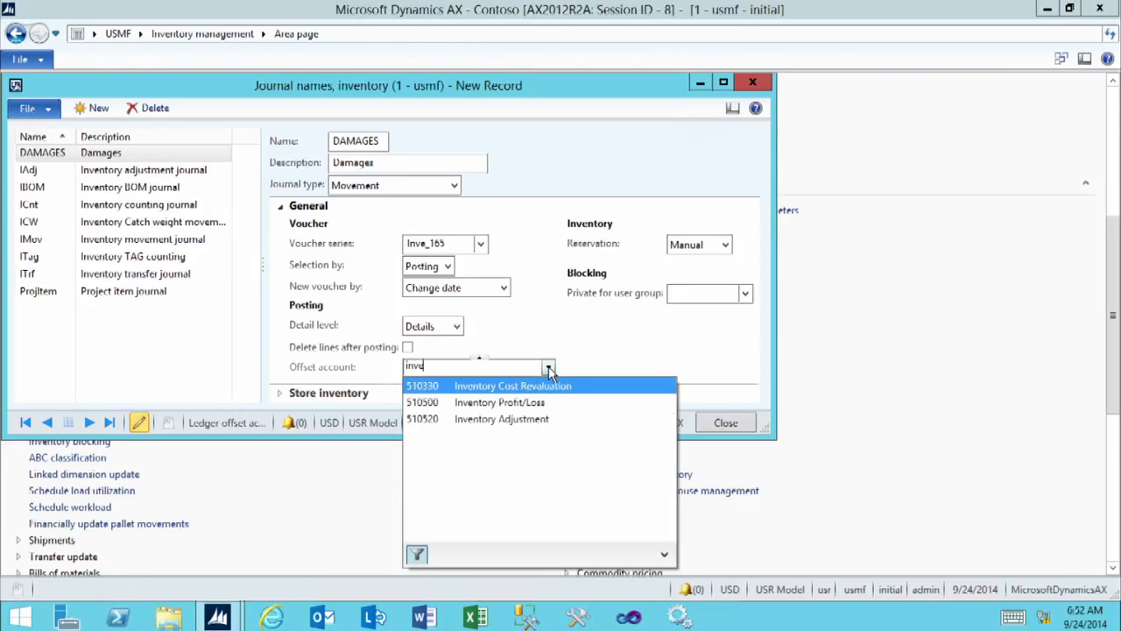
text(n)
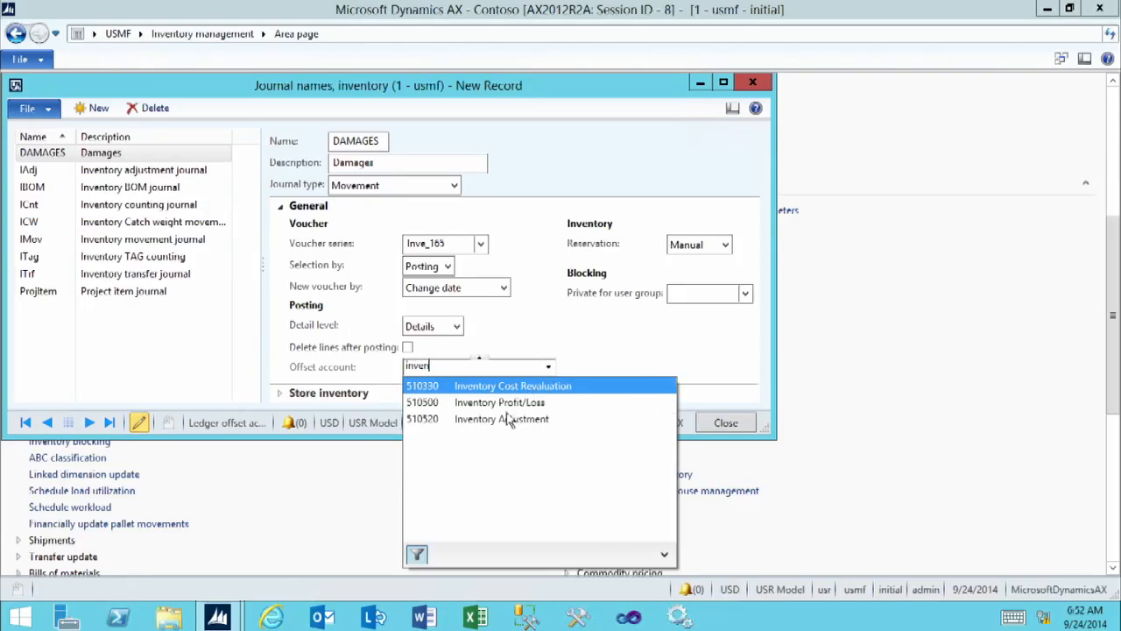
click(437, 421)
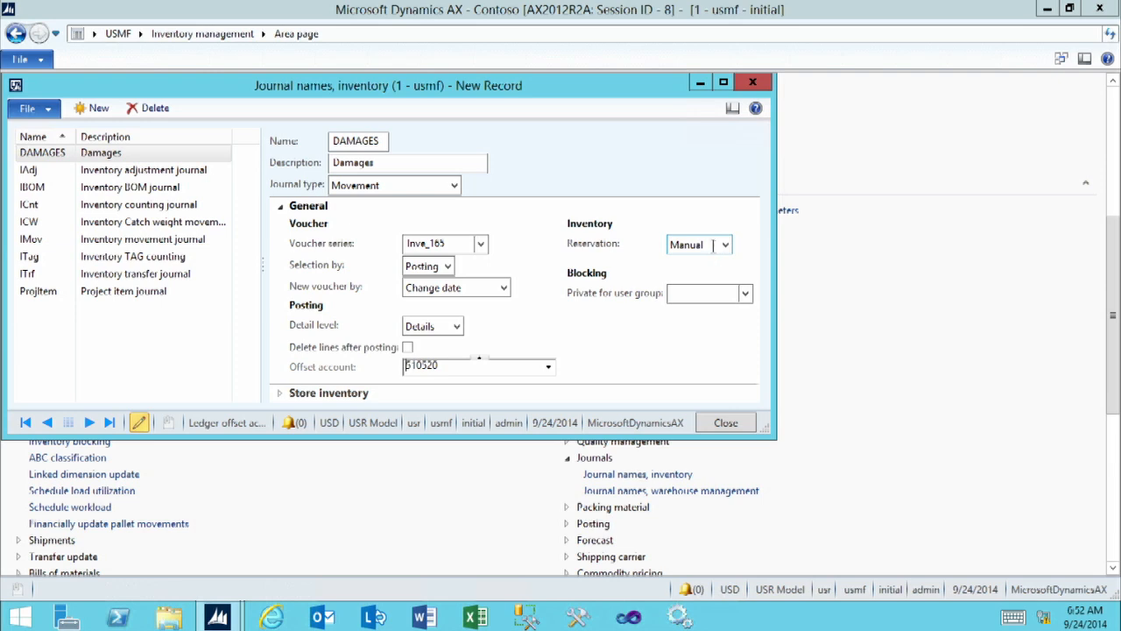
Check the private user group choices for blocking the journal, leaving the field blank.
click(703, 299)
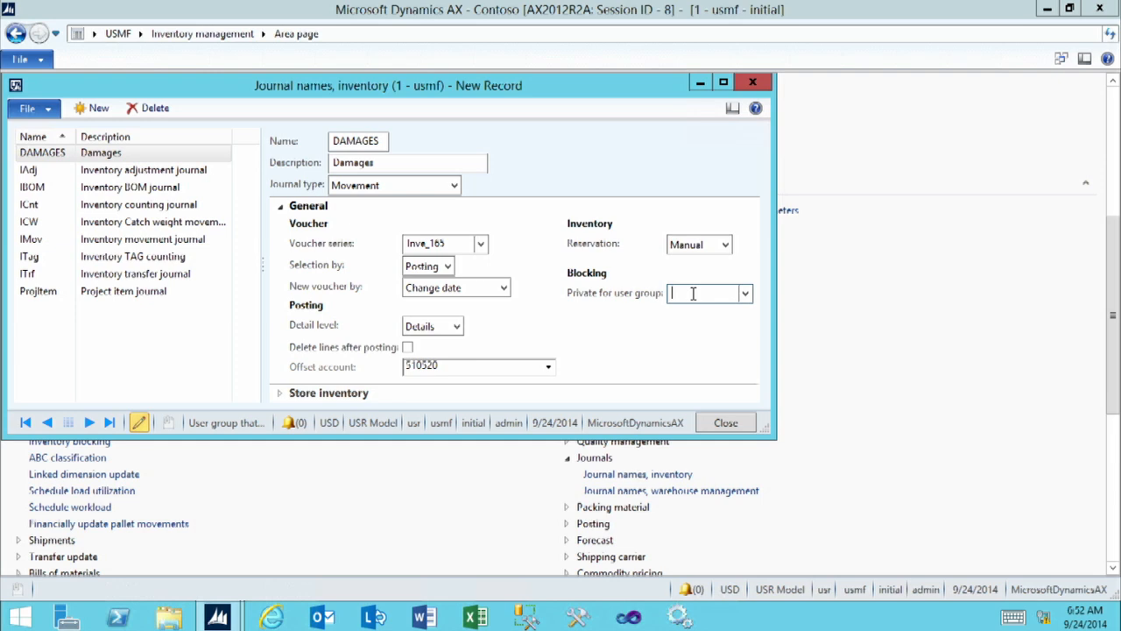
click(746, 295)
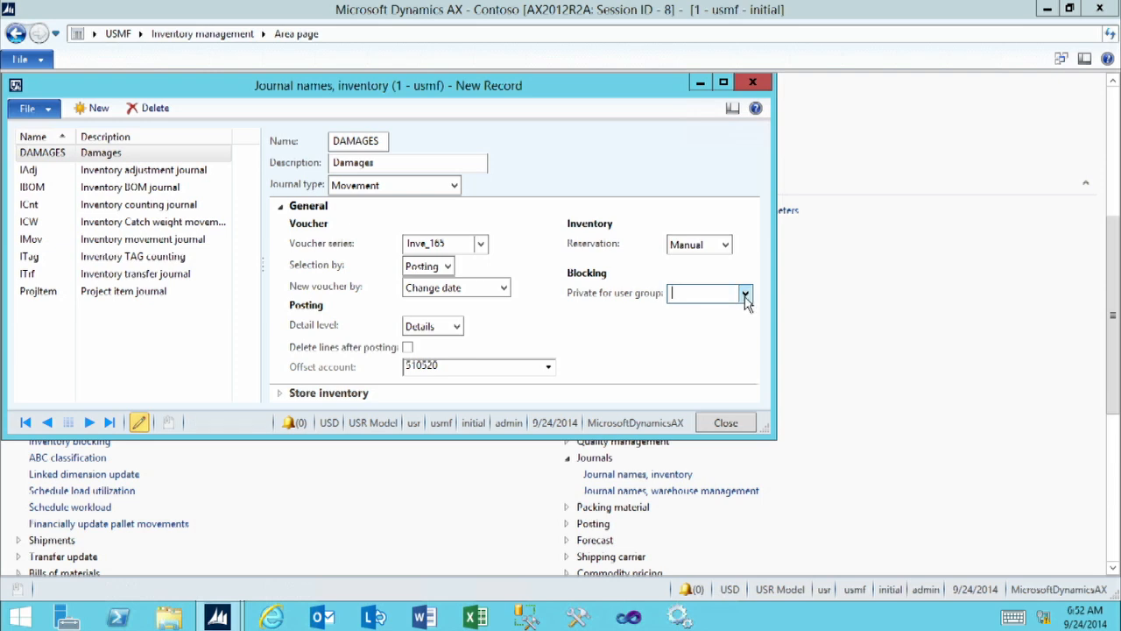
click(691, 294)
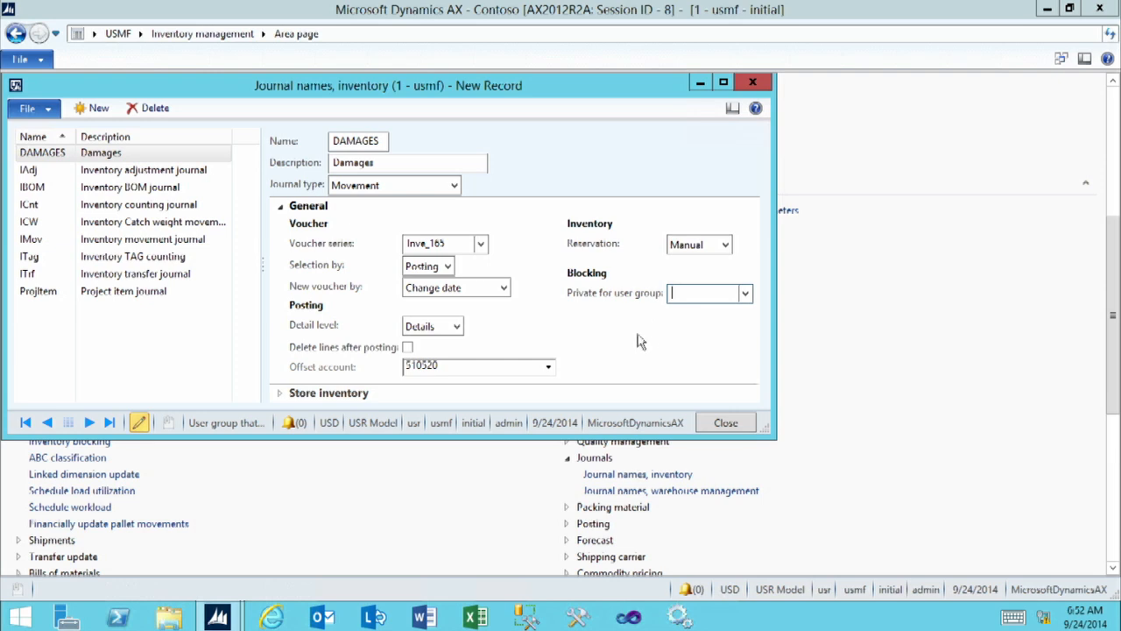
Collapse the General settings and examine the Store inventory settings for reason code and area counting, collapsing them again.
click(281, 207)
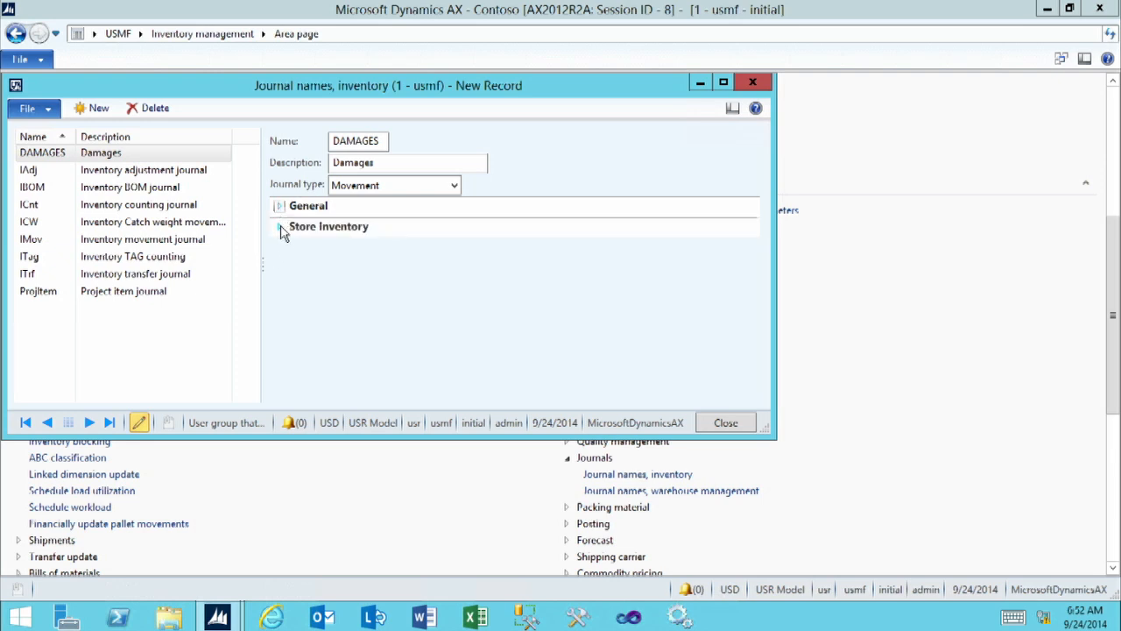
click(281, 229)
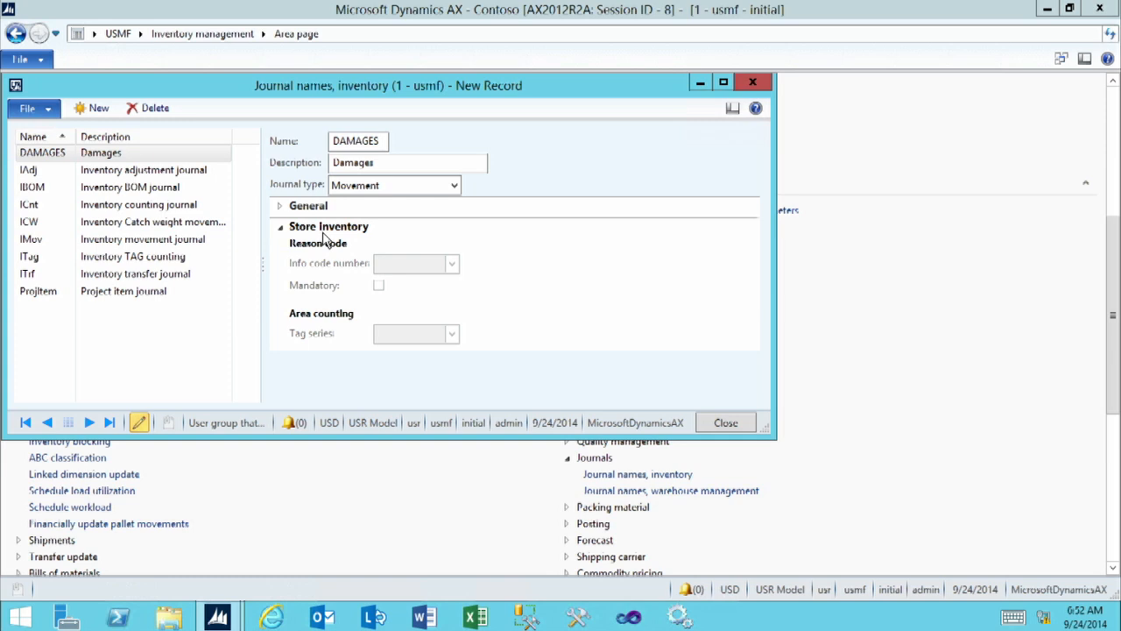
click(309, 229)
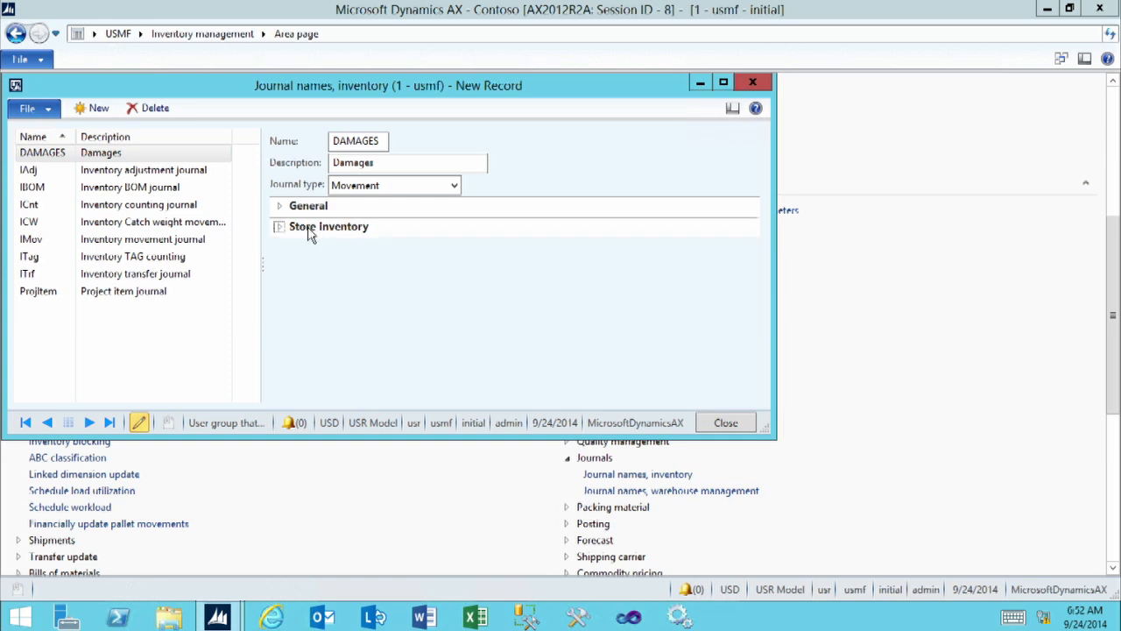